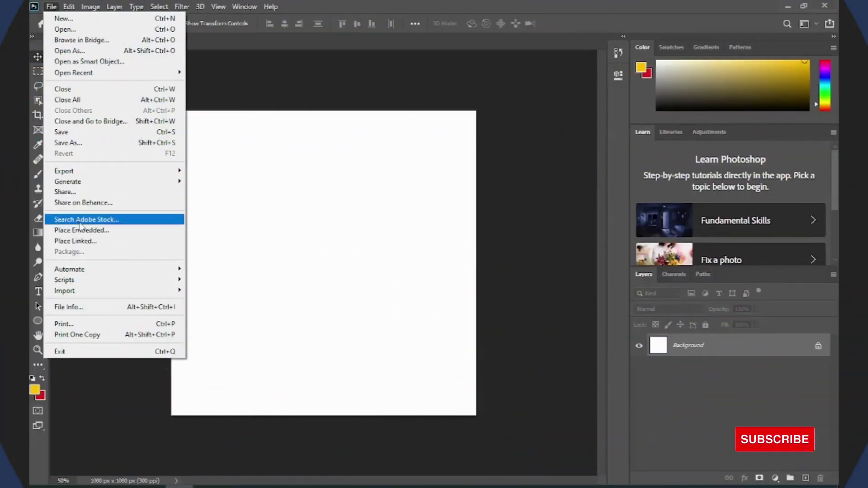
- Place the pink-wall portrait from Downloads as an embedded image on the 1080 x 1080 canvas
{"action": "left_click", "coordinate": [86, 231]}
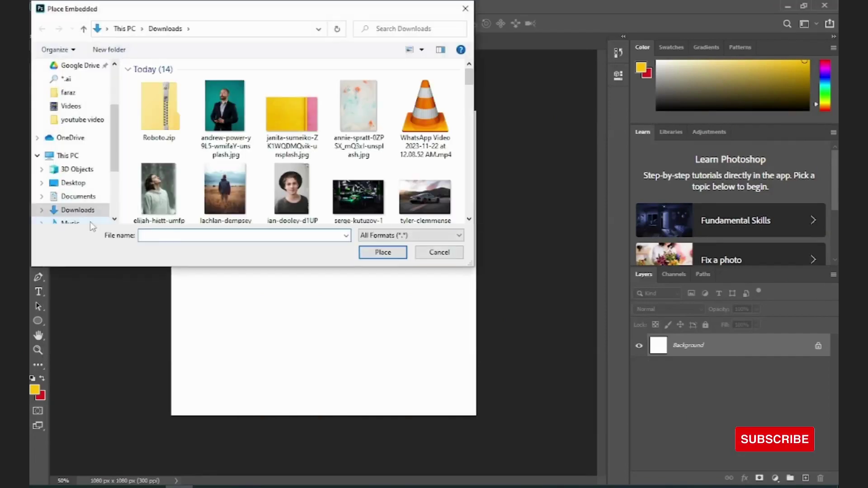
{"action": "scroll", "coordinate": [359, 135], "scroll_direction": "down", "scroll_amount": 3}
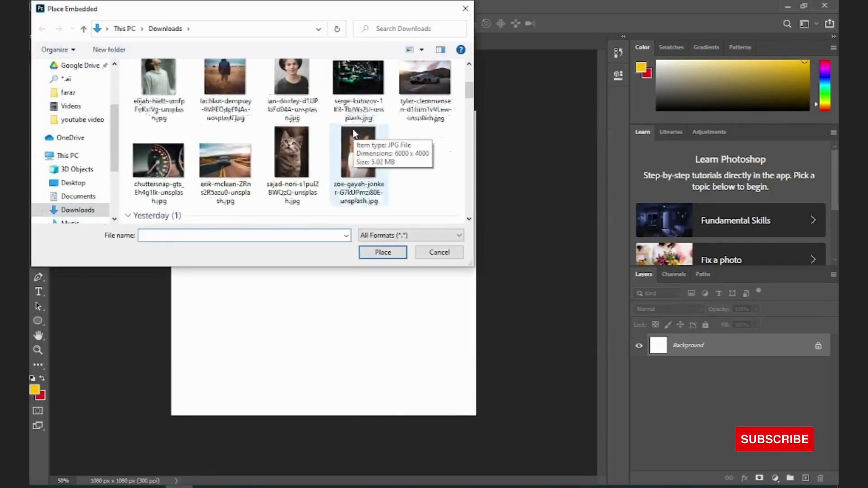
{"action": "scroll", "coordinate": [316, 172], "scroll_direction": "down", "scroll_amount": 5}
{"action": "scroll", "coordinate": [290, 149], "scroll_direction": "down", "scroll_amount": 3}
{"action": "scroll", "coordinate": [288, 141], "scroll_direction": "down", "scroll_amount": 2}
{"action": "scroll", "coordinate": [289, 140], "scroll_direction": "down", "scroll_amount": 2}
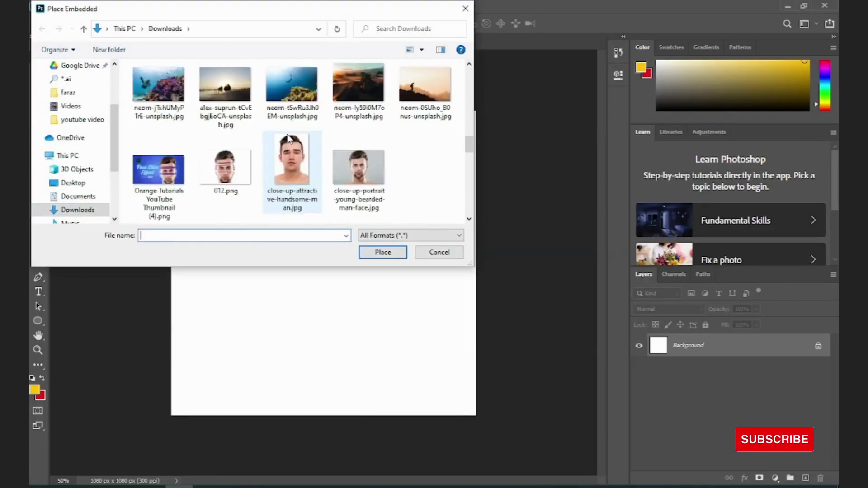
{"action": "scroll", "coordinate": [289, 139], "scroll_direction": "down", "scroll_amount": 2}
{"action": "scroll", "coordinate": [289, 139], "scroll_direction": "down", "scroll_amount": 2}
{"action": "scroll", "coordinate": [289, 150], "scroll_direction": "down", "scroll_amount": 4}
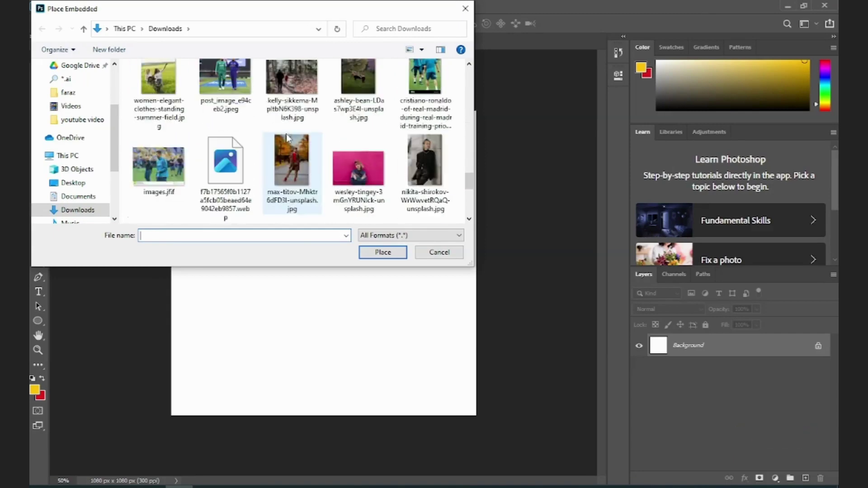
{"action": "double_click", "coordinate": [355, 194]}
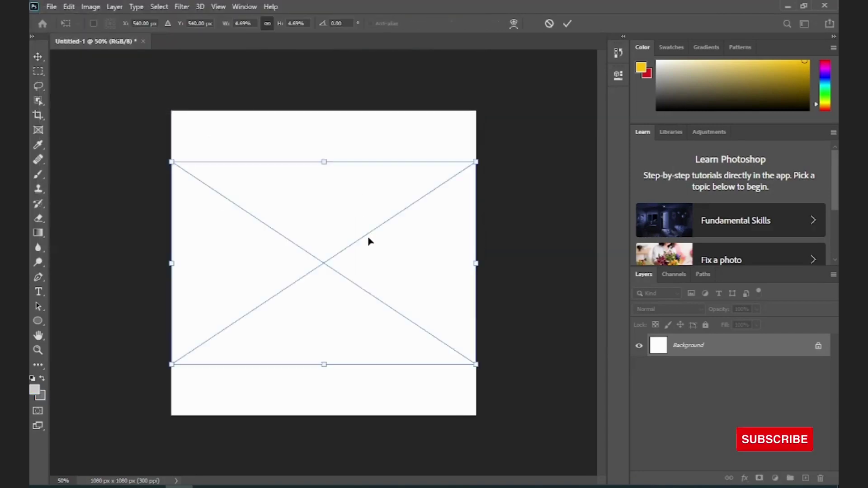
- Enlarge and centre the portrait over the upper canvas, then commit the transform
{"action": "left_click_drag", "start_coordinate": [170, 162], "coordinate": [48, 80]}
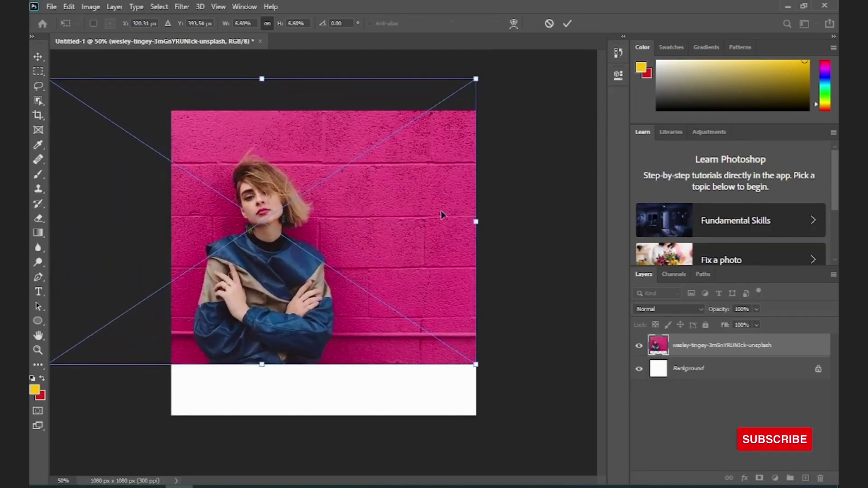
{"action": "left_click_drag", "start_coordinate": [478, 223], "coordinate": [537, 221]}
{"action": "left_click_drag", "start_coordinate": [322, 267], "coordinate": [335, 281]}
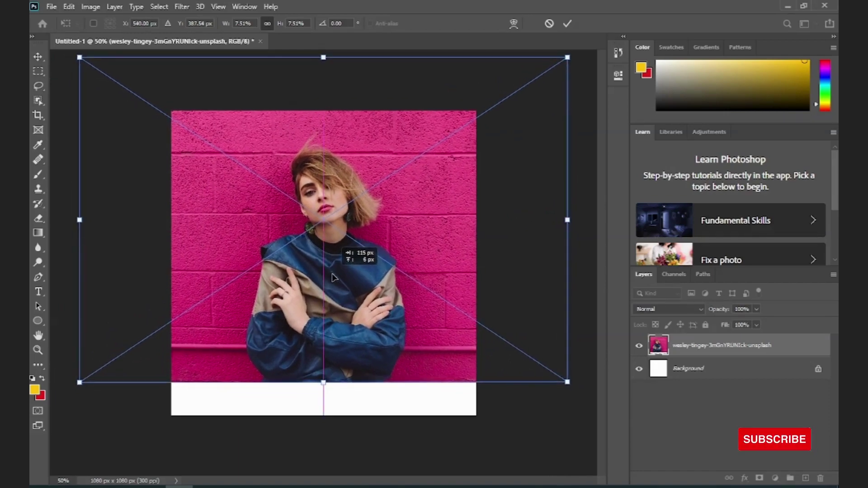
{"action": "left_click_drag", "start_coordinate": [335, 281], "coordinate": [328, 272]}
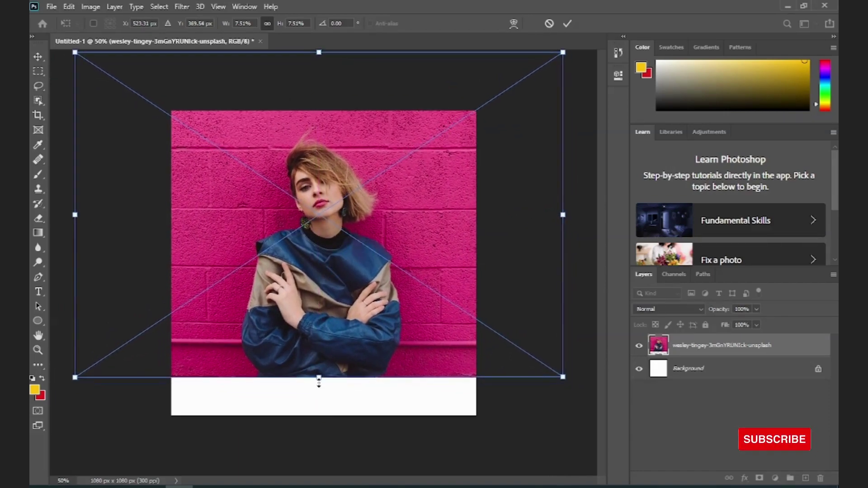
{"action": "left_click_drag", "start_coordinate": [319, 382], "coordinate": [330, 348]}
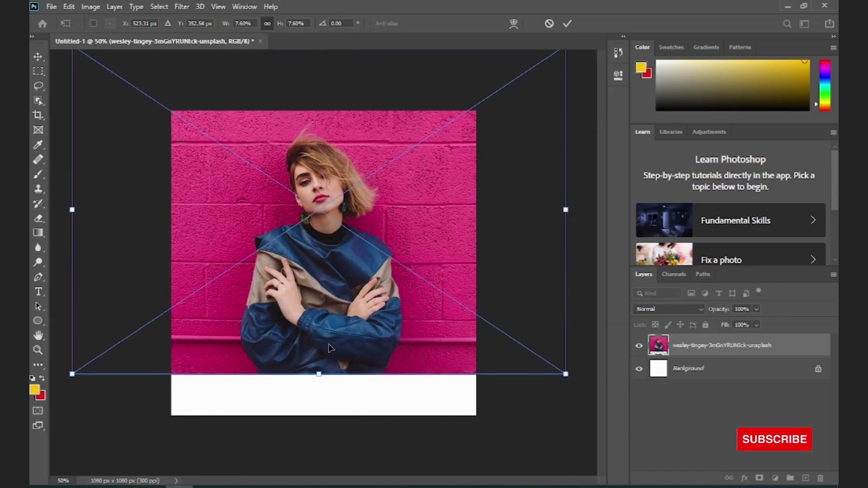
{"action": "left_click", "coordinate": [567, 25]}
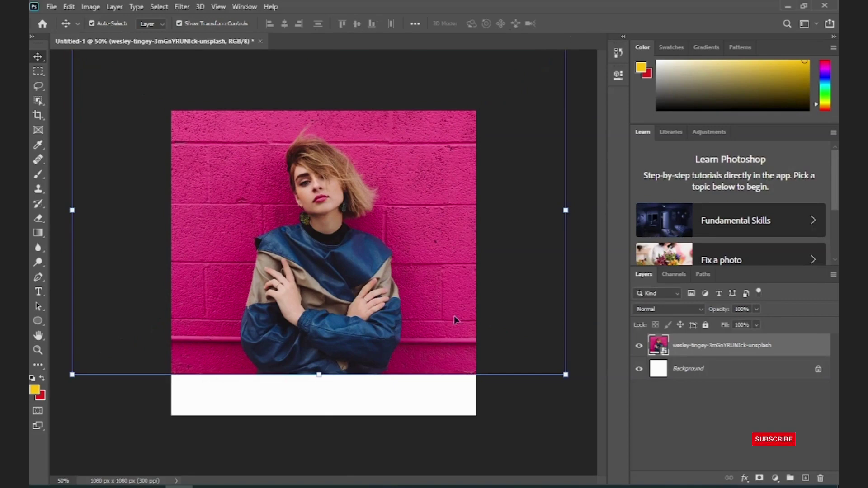
{"action": "left_click", "coordinate": [525, 398]}
- Place the yellow wall image as an embedded photo and move it down over the lower canvas
{"action": "left_click", "coordinate": [52, 10]}
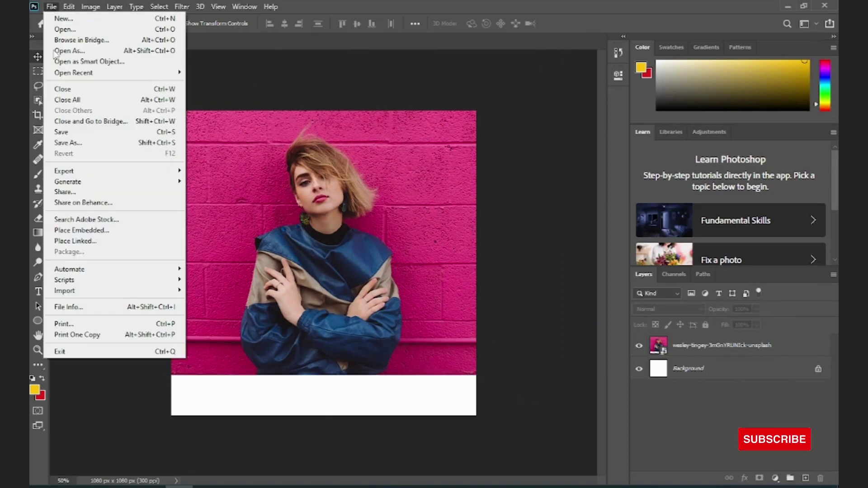
{"action": "left_click", "coordinate": [79, 231]}
{"action": "left_click", "coordinate": [292, 119]}
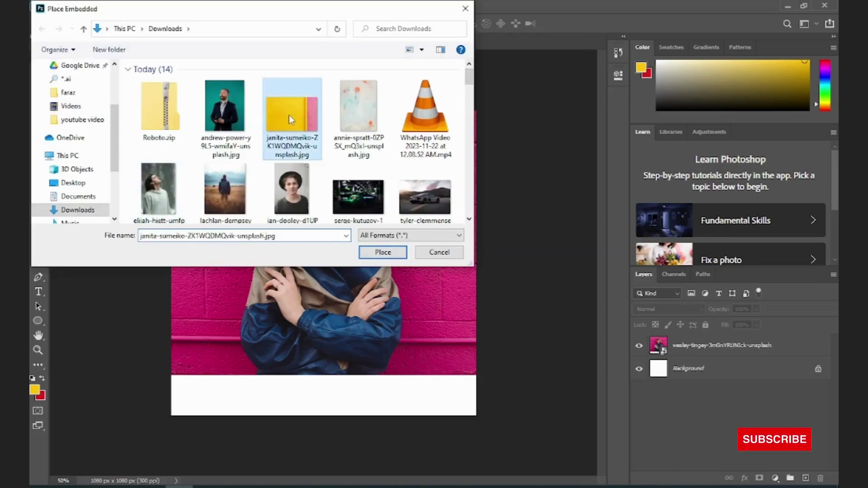
{"action": "double_click", "coordinate": [293, 118]}
{"action": "left_click_drag", "start_coordinate": [338, 266], "coordinate": [325, 312]}
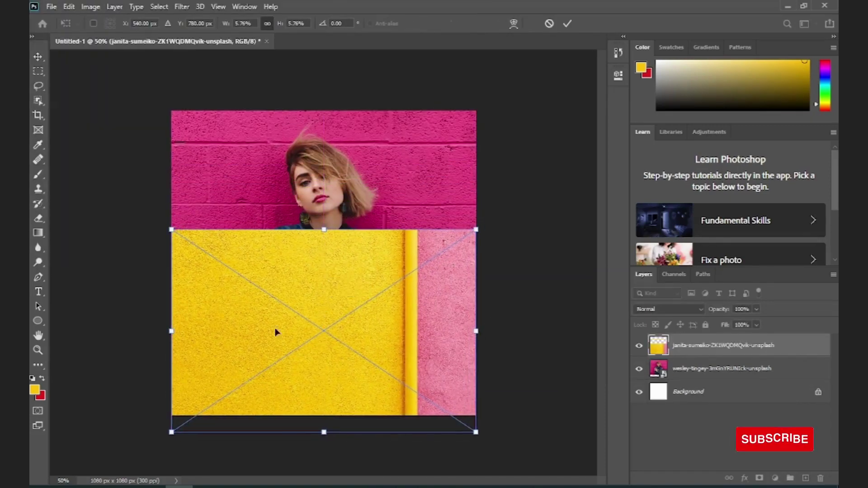
- Scale the yellow wall photo into a panel spanning the canvas bottom below her shoulders, and commit
{"action": "left_click_drag", "start_coordinate": [168, 332], "coordinate": [171, 333]}
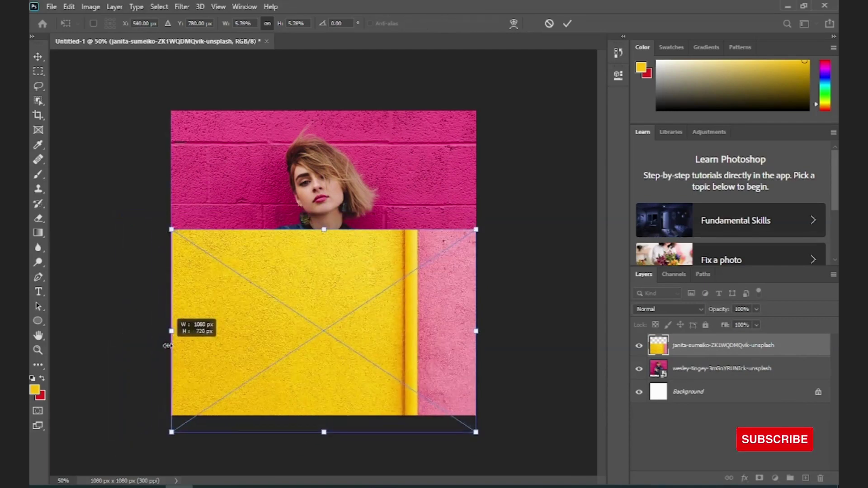
{"action": "left_click_drag", "start_coordinate": [476, 331], "coordinate": [557, 336]}
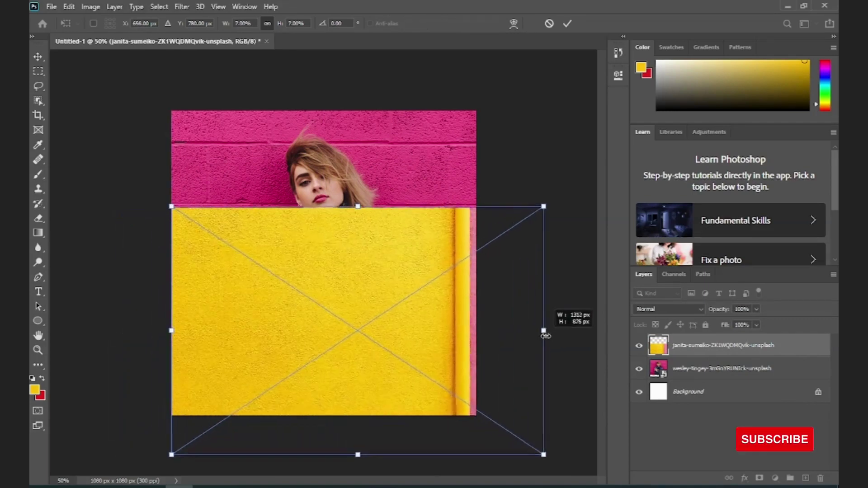
{"action": "left_click_drag", "start_coordinate": [364, 202], "coordinate": [337, 190]}
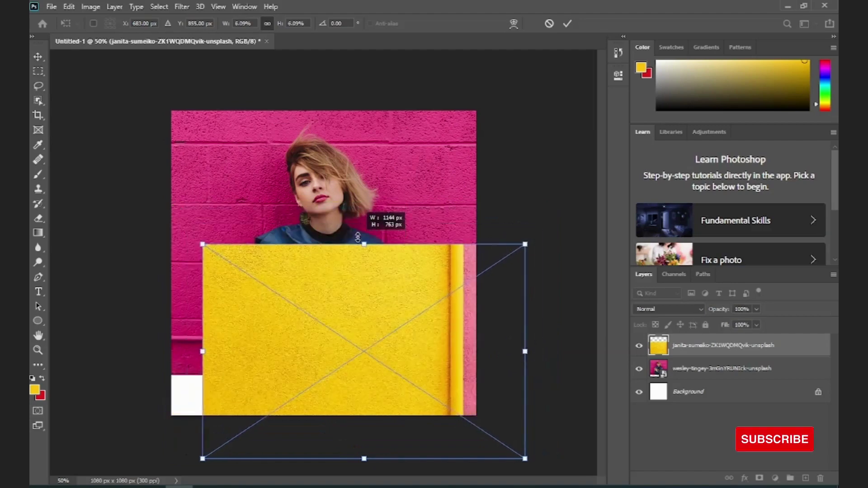
{"action": "left_click_drag", "start_coordinate": [351, 310], "coordinate": [347, 381]}
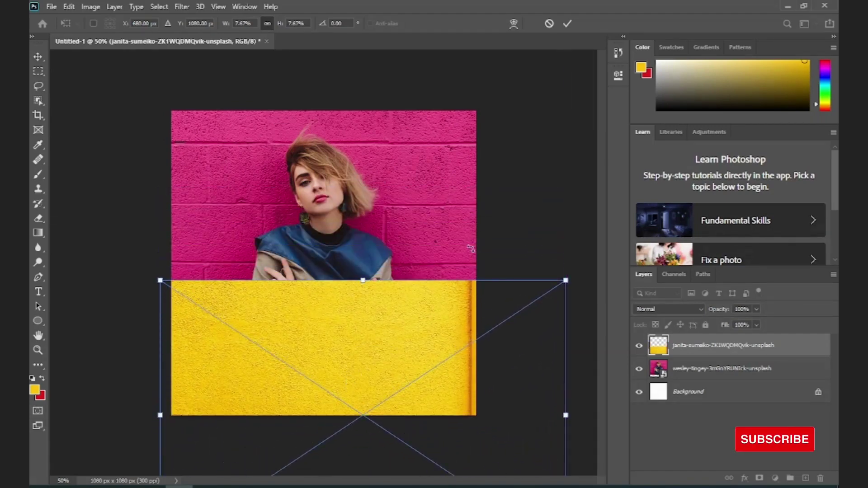
{"action": "left_click", "coordinate": [567, 24]}
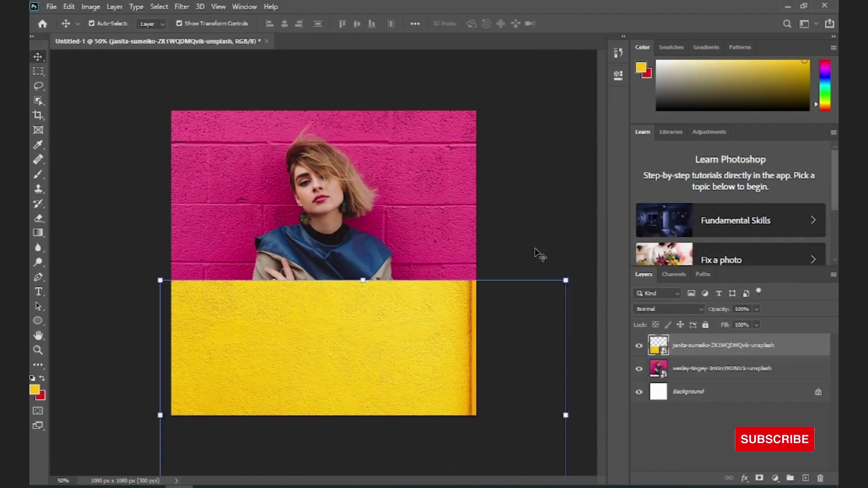
{"action": "left_click", "coordinate": [490, 230]}
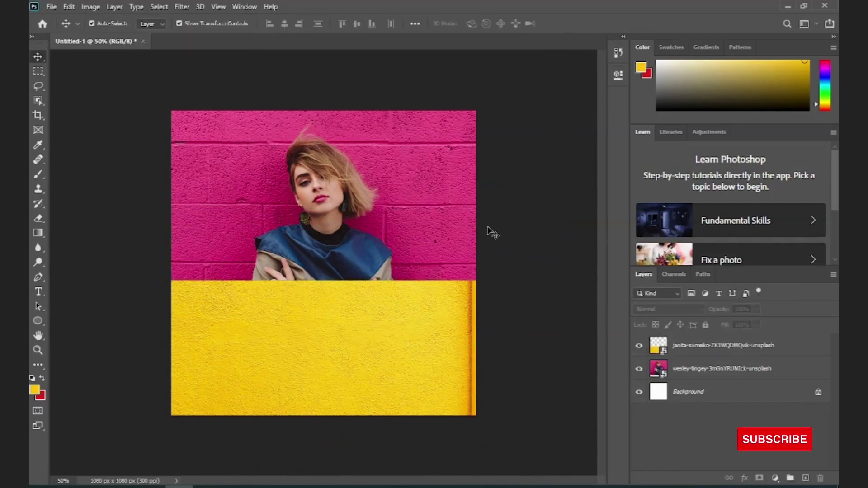
{"action": "left_click", "coordinate": [39, 292]}
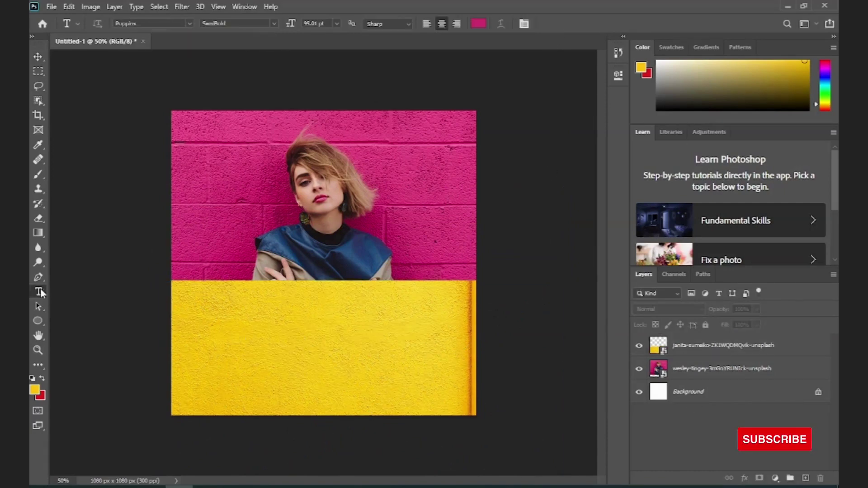
- Type the word HIGH and move it down onto the yellow panel
{"action": "left_click", "coordinate": [266, 228]}
{"action": "key", "text": "Delete"}
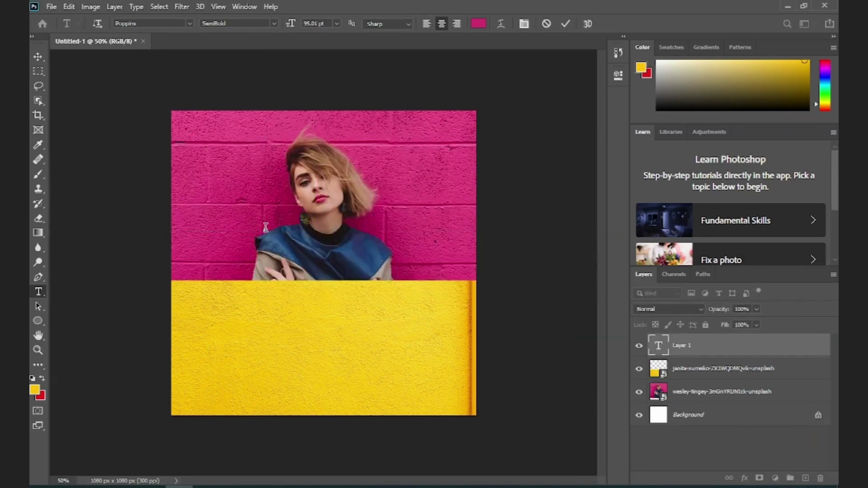
{"action": "type", "text": "HIGH"}
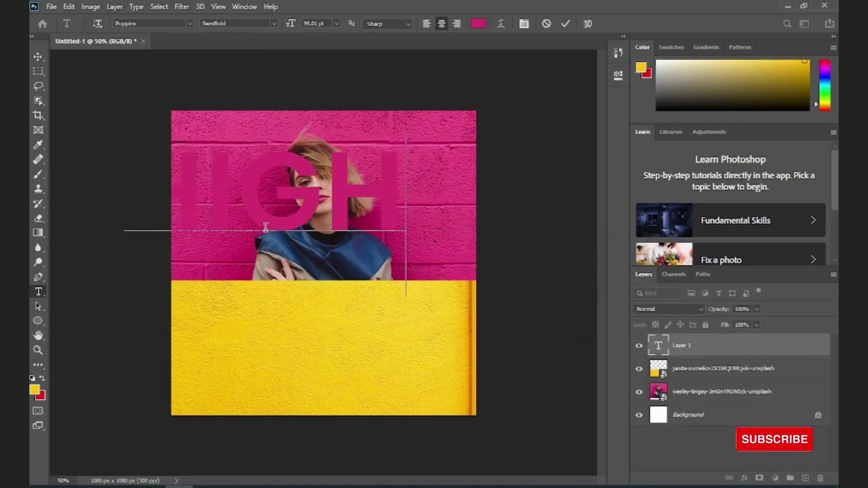
{"action": "left_click", "coordinate": [38, 57]}
{"action": "mouse_move", "coordinate": [236, 202]}
{"action": "left_mouse_down"}
{"action": "mouse_move", "coordinate": [311, 298]}
{"action": "mouse_move", "coordinate": [307, 338]}
{"action": "left_mouse_up"}
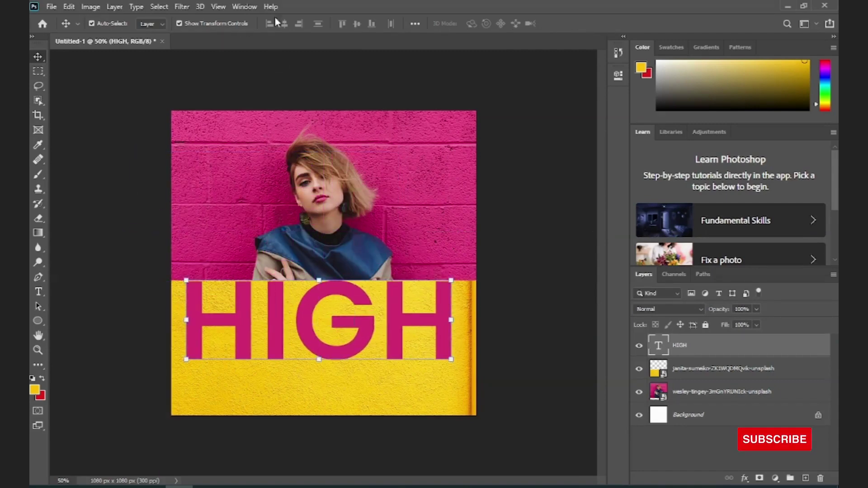
- Resize HIGH to 87.01 pt and recentre it along the top of the yellow panel
{"action": "double_click", "coordinate": [317, 307]}
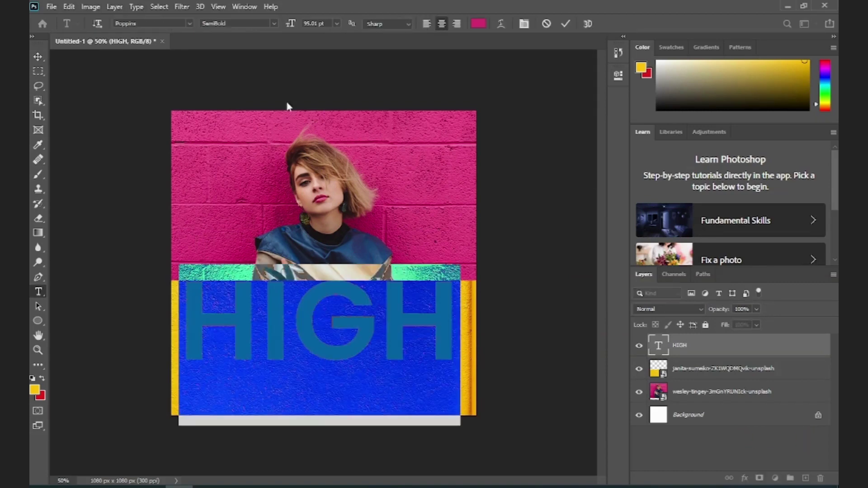
{"action": "left_click_drag", "start_coordinate": [293, 28], "coordinate": [288, 28]}
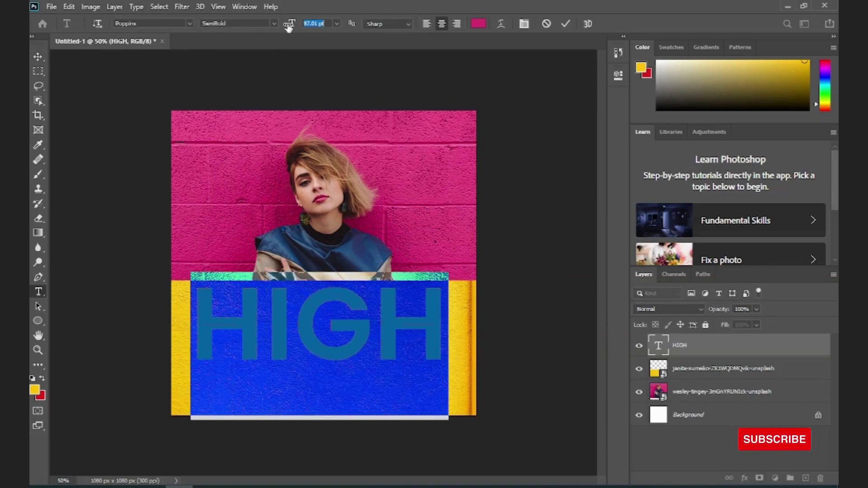
{"action": "left_click", "coordinate": [119, 154]}
{"action": "left_click_drag", "start_coordinate": [319, 354], "coordinate": [319, 354]}
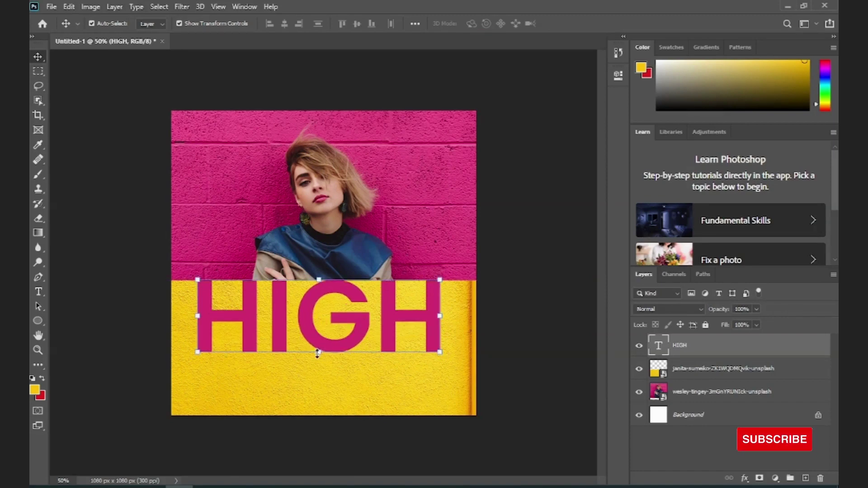
- Load the HIGH letter selection, hide the text layer, and mask the yellow panel with it
{"action": "right_click", "coordinate": [660, 348]}
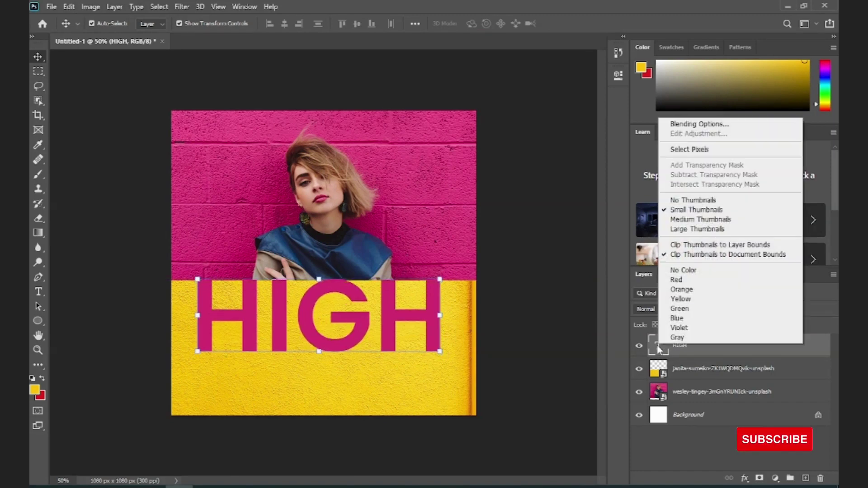
{"action": "left_click", "coordinate": [677, 150]}
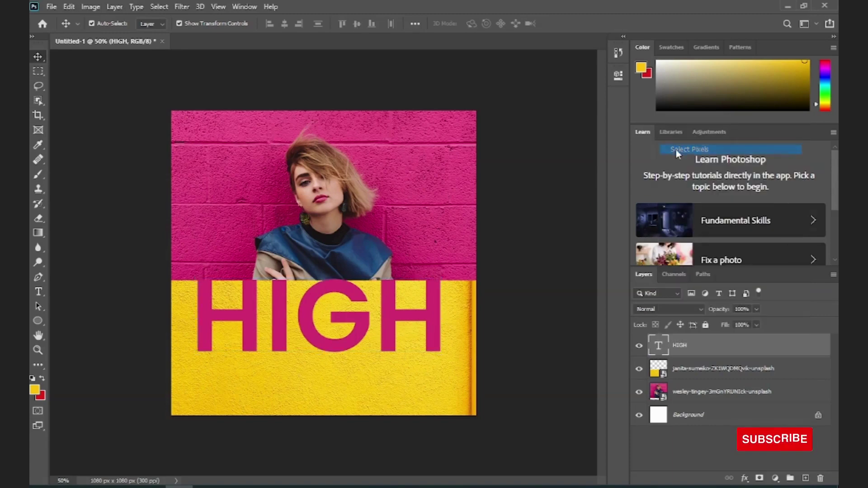
{"action": "left_click", "coordinate": [639, 347]}
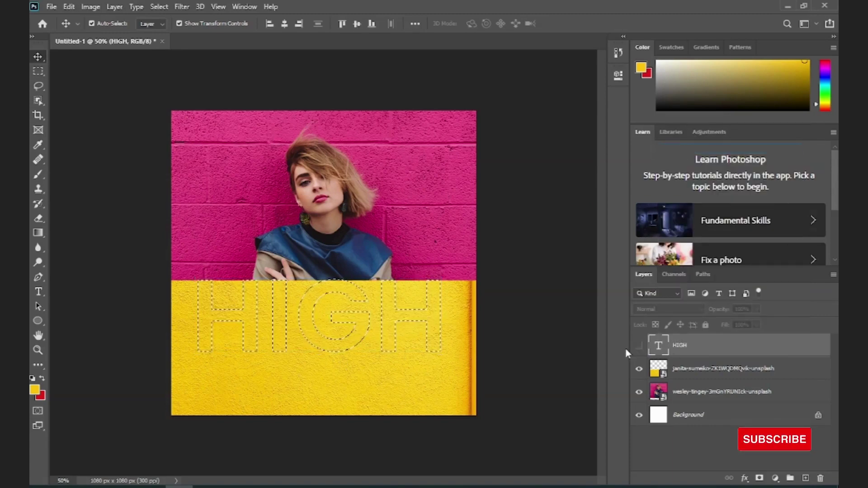
{"action": "left_click", "coordinate": [689, 370]}
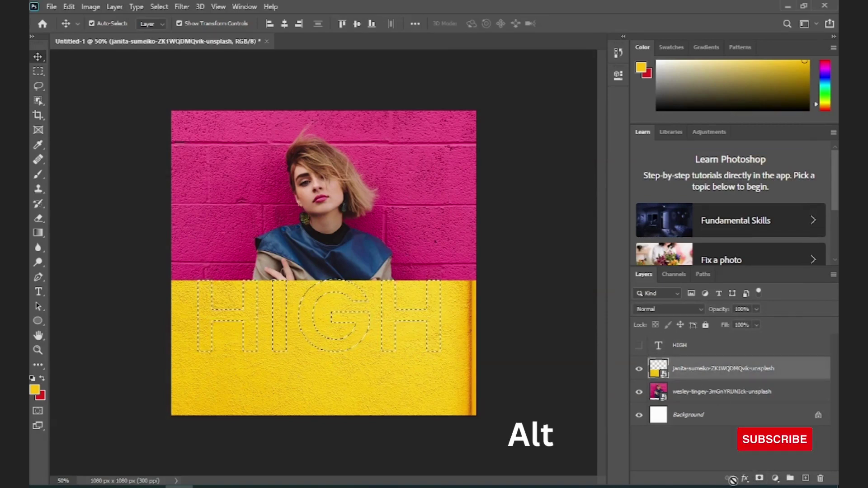
{"action": "left_click", "coordinate": [759, 479], "text": "alt"}
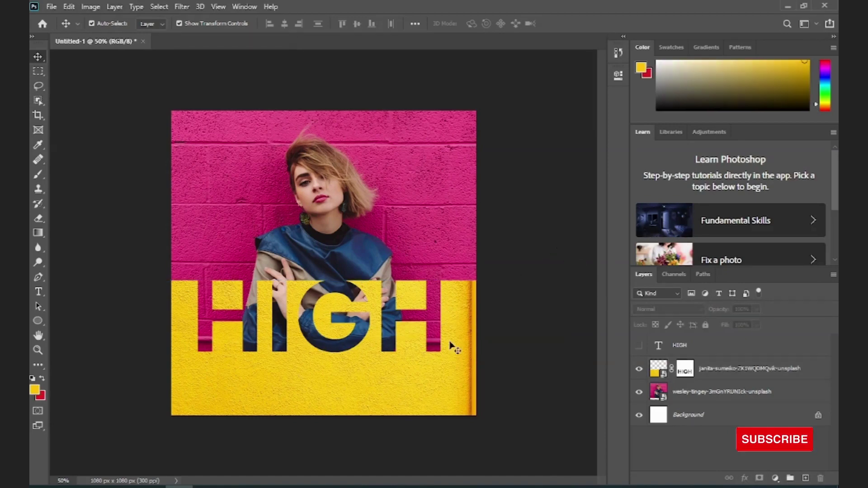
- Create a new text layer set to Poppins Regular at 21 pt
{"action": "key", "text": "t"}
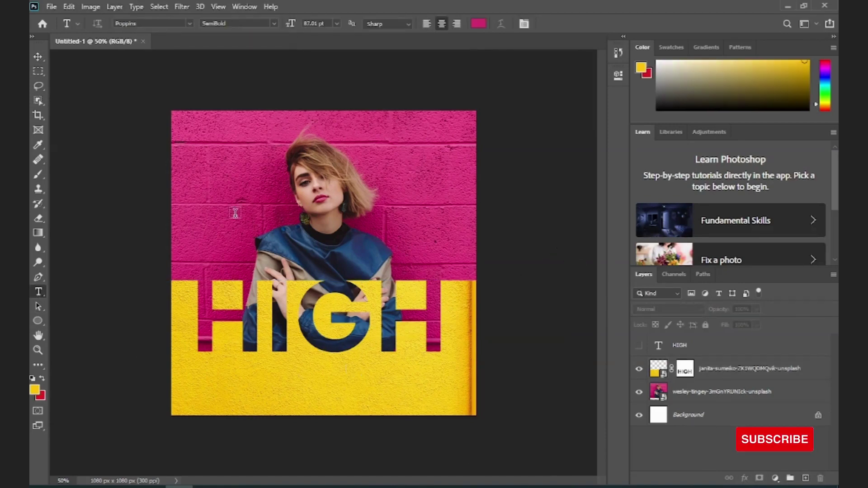
{"action": "left_click", "coordinate": [235, 212]}
{"action": "left_click_drag", "start_coordinate": [297, 30], "coordinate": [252, 31]}
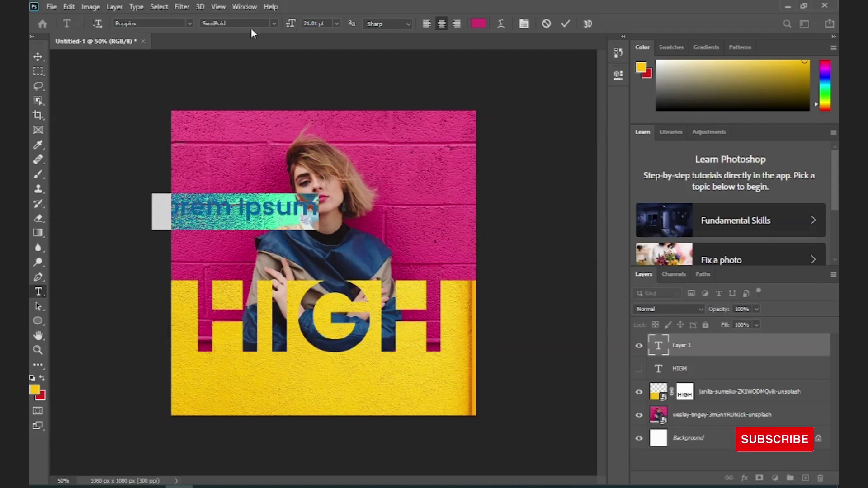
{"action": "left_click", "coordinate": [247, 23]}
{"action": "left_click", "coordinate": [222, 89]}
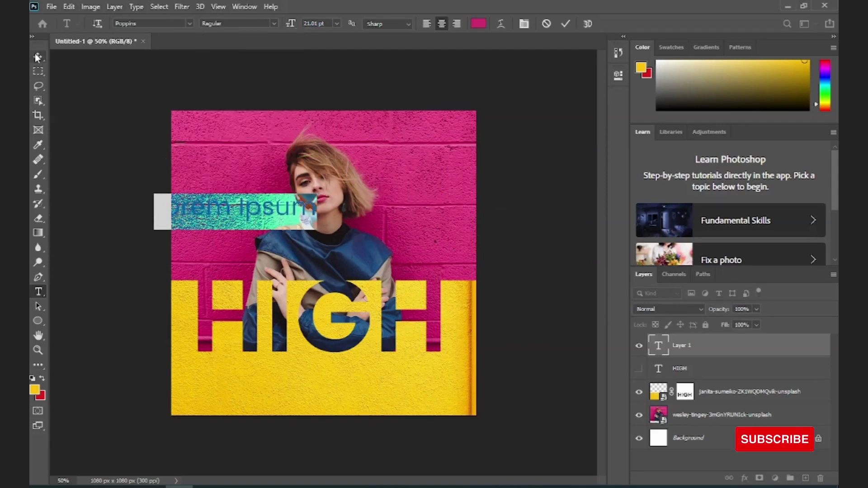
{"action": "key", "text": "ctrl+Return"}
- Move the text below HIGH and replace the placeholder with 'TEXT MASK POSTER'
{"action": "left_click", "coordinate": [199, 204]}
{"action": "left_click_drag", "start_coordinate": [199, 204], "coordinate": [279, 369]}
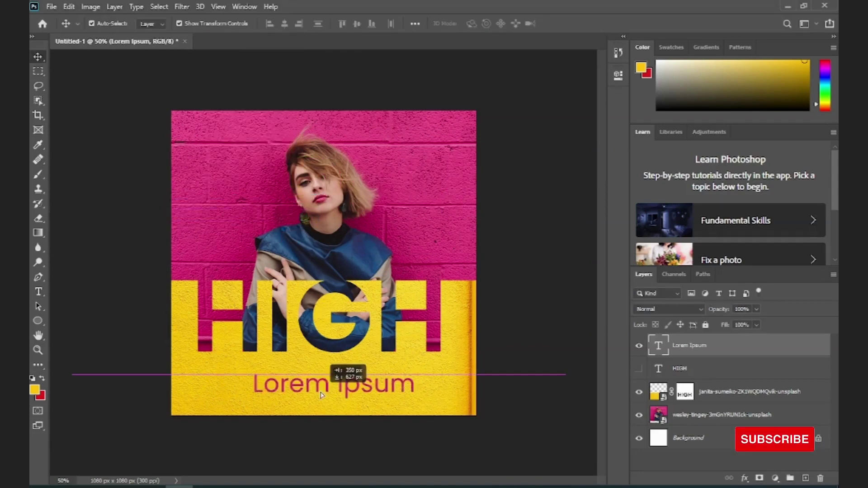
{"action": "key", "text": "ctrl+a"}
{"action": "key", "text": "ctrl+x"}
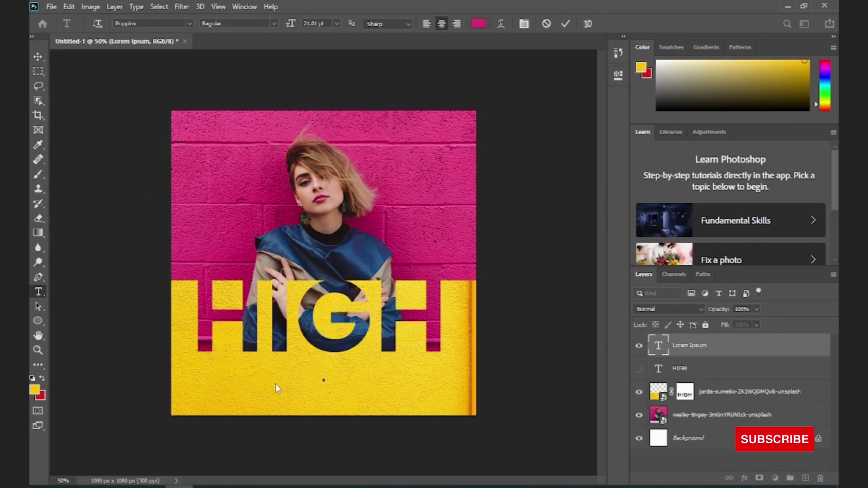
{"action": "type", "text": "TEXT"}
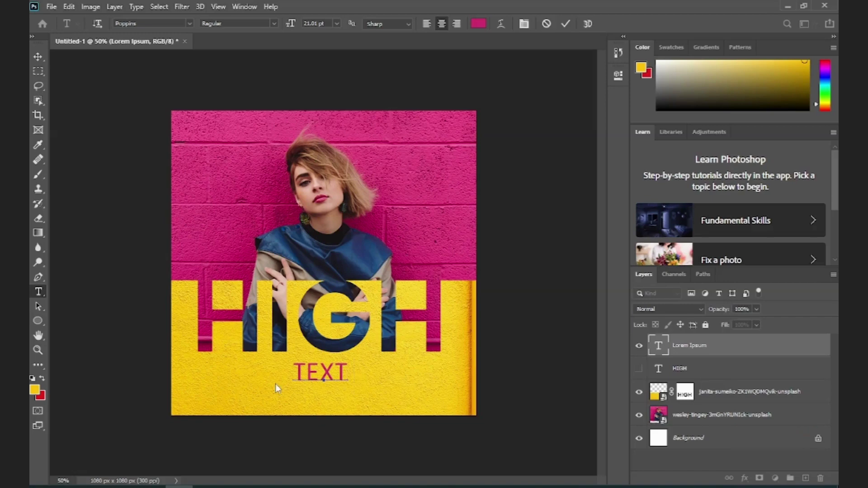
{"action": "type", "text": " MASK POS"}
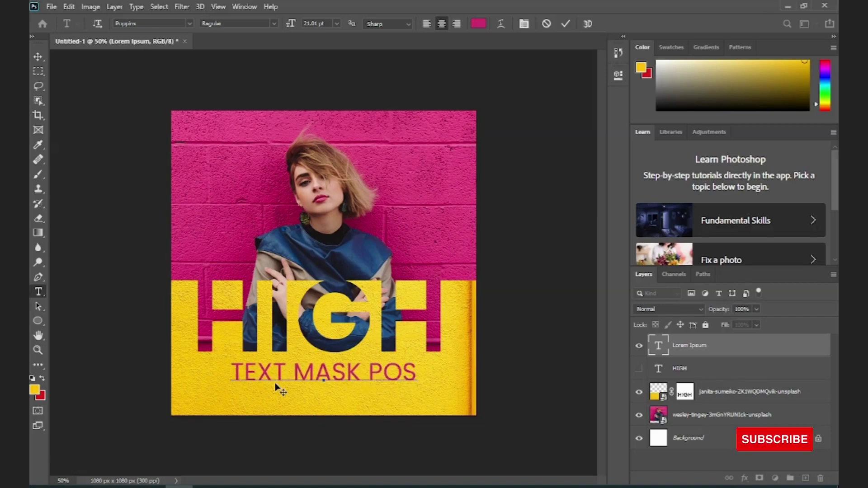
{"action": "type", "text": "TER"}
- Commit the subtitle, nudge it into place, and shrink it to 11.01 pt
{"action": "key", "text": "ctrl+Return"}
{"action": "key", "text": "v"}
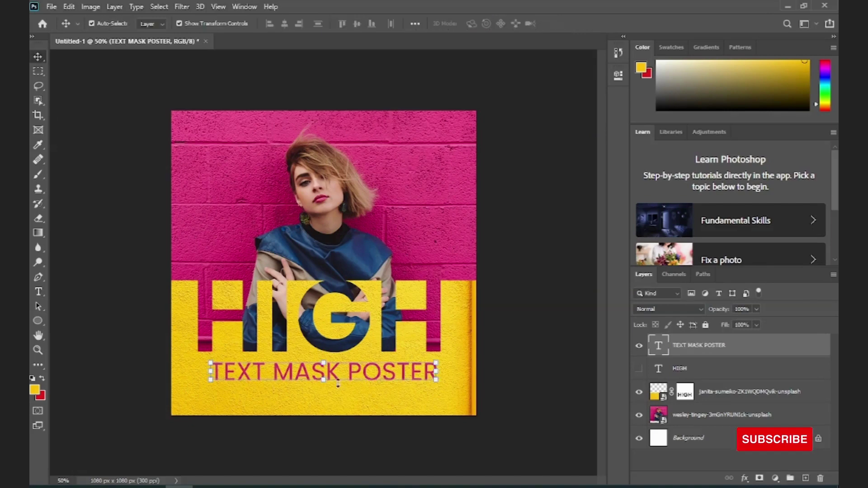
{"action": "left_click_drag", "start_coordinate": [309, 376], "coordinate": [326, 380]}
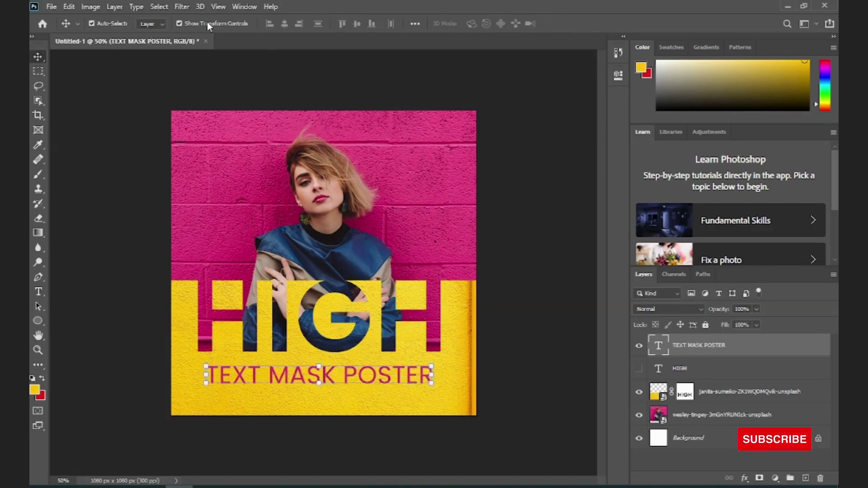
{"action": "double_click", "coordinate": [277, 383]}
{"action": "left_click_drag", "start_coordinate": [292, 26], "coordinate": [286, 27]}
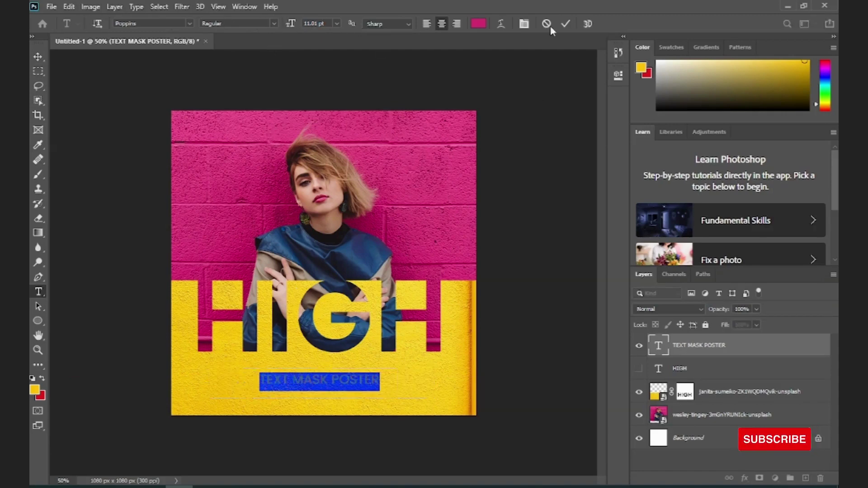
{"action": "left_click", "coordinate": [565, 25]}
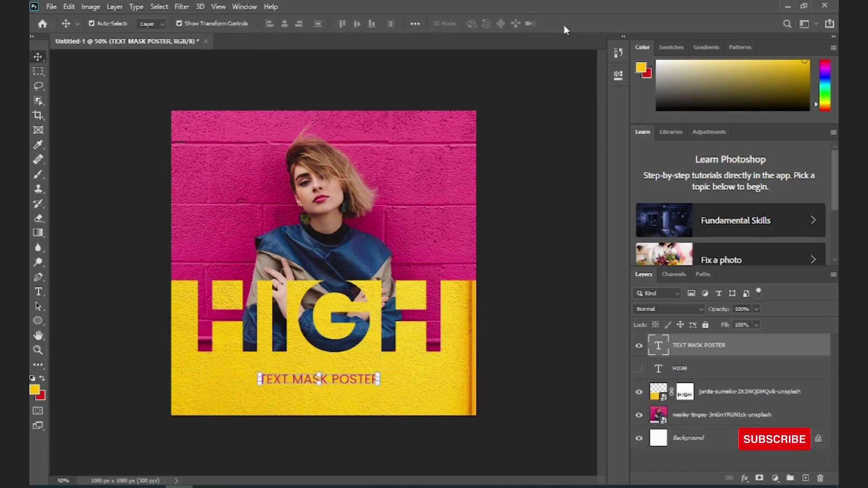
- Set the subtitle's tracking to 470 in the Properties panel
{"action": "left_click", "coordinate": [244, 6]}
{"action": "left_click", "coordinate": [253, 360]}
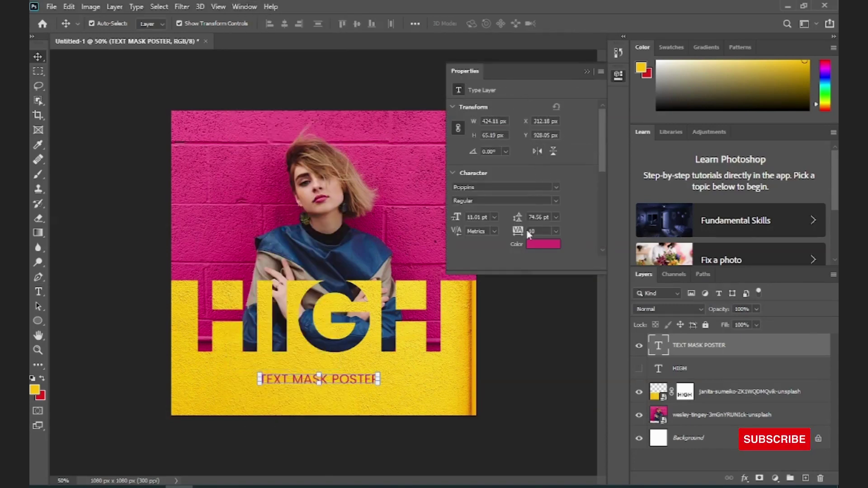
{"action": "left_click_drag", "start_coordinate": [517, 234], "coordinate": [528, 228]}
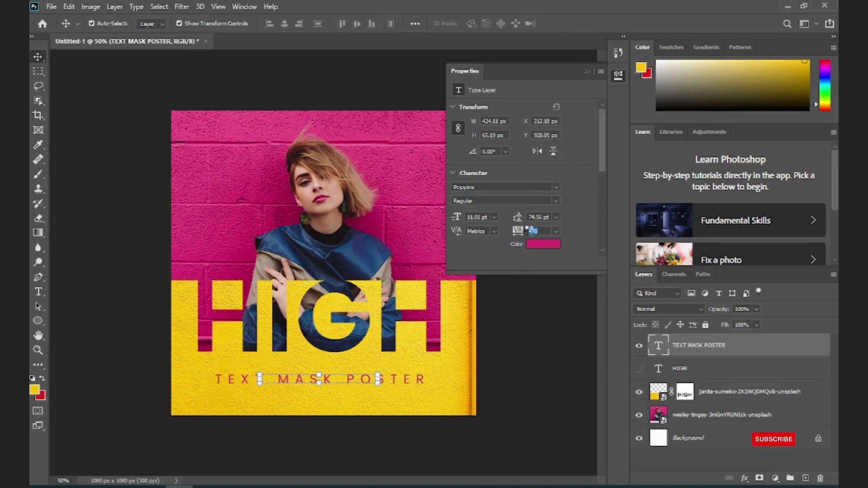
{"action": "left_click", "coordinate": [343, 92]}
{"action": "left_click", "coordinate": [334, 381]}
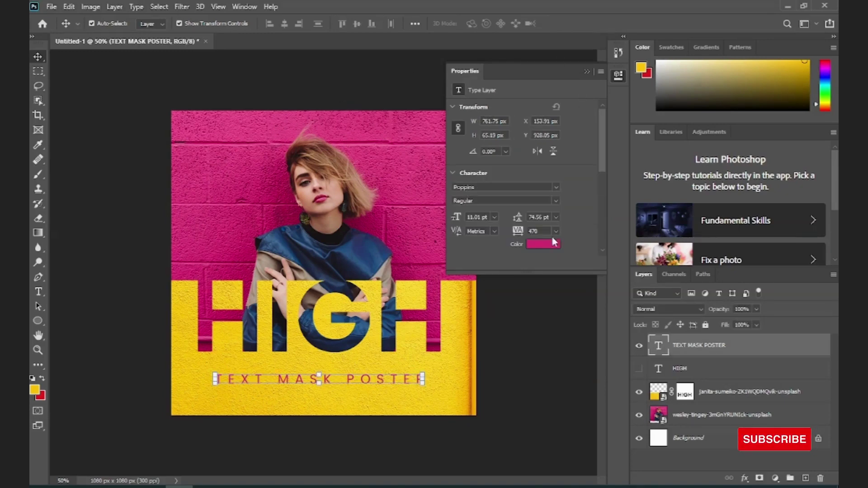
- Change the subtitle colour to dark magenta #790432 and centre it under HIGH
{"action": "left_click", "coordinate": [543, 244]}
{"action": "left_click", "coordinate": [511, 238]}
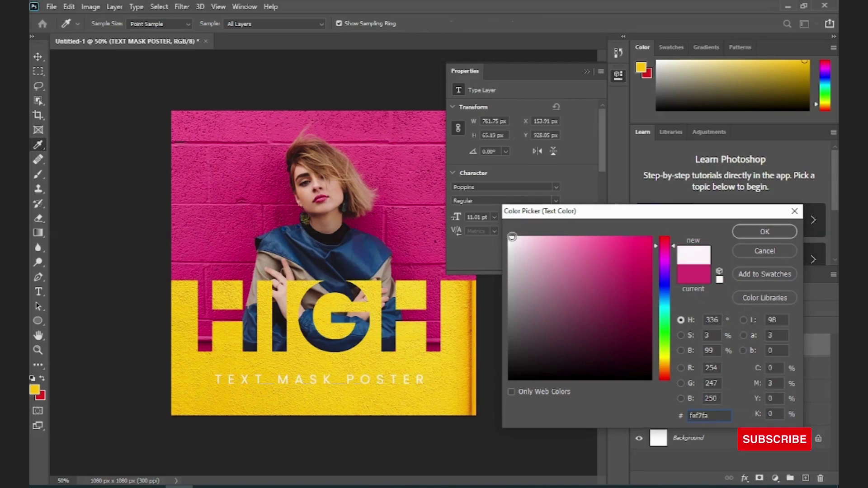
{"action": "left_click", "coordinate": [644, 372]}
{"action": "left_click_drag", "start_coordinate": [645, 375], "coordinate": [642, 282]}
{"action": "left_click", "coordinate": [761, 233]}
{"action": "key", "text": "v"}
{"action": "left_click_drag", "start_coordinate": [351, 384], "coordinate": [342, 380]}
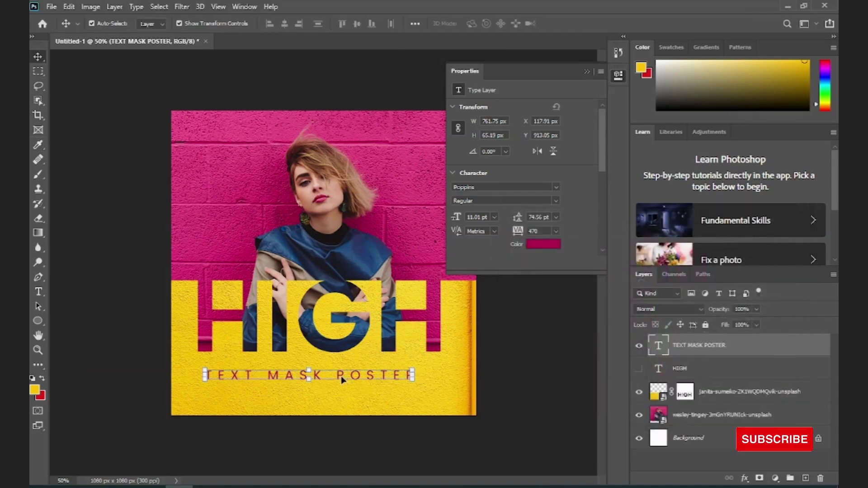
{"action": "left_click", "coordinate": [745, 480]}
- Enable a Multiply drop shadow on the subtitle with size 4 px
{"action": "left_click", "coordinate": [752, 378]}
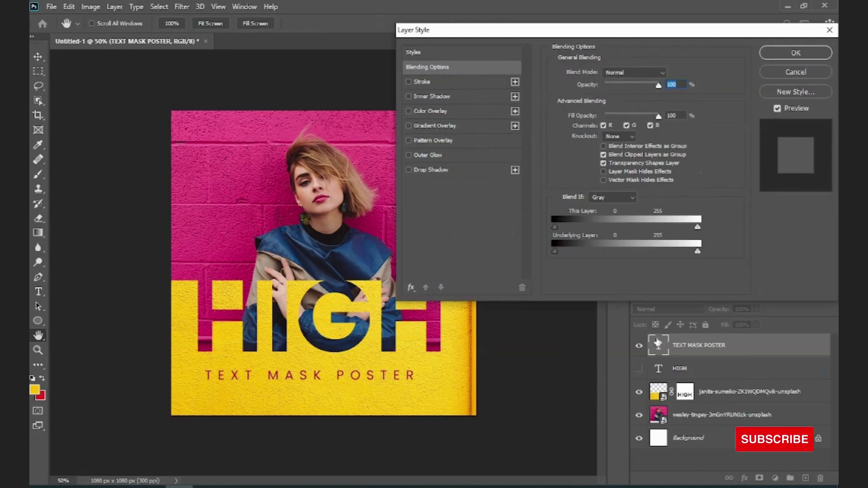
{"action": "key", "text": "ctrl+plus"}
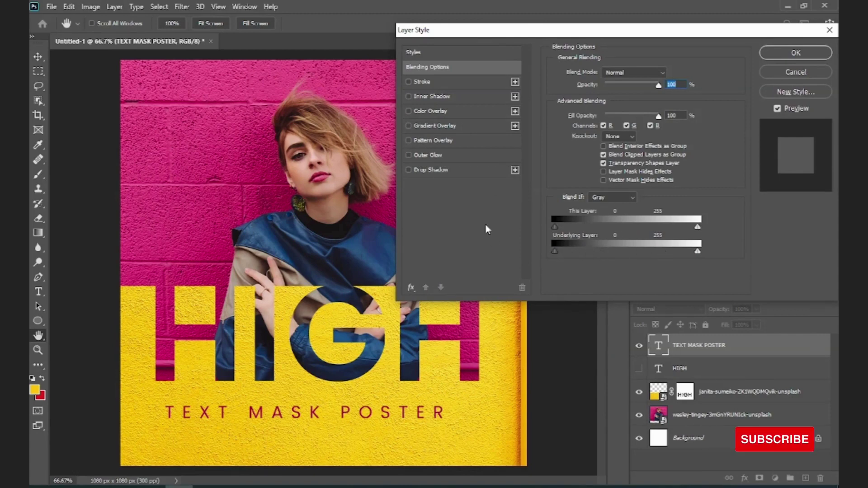
{"action": "left_click", "coordinate": [429, 169]}
{"action": "left_click_drag", "start_coordinate": [601, 124], "coordinate": [599, 125]}
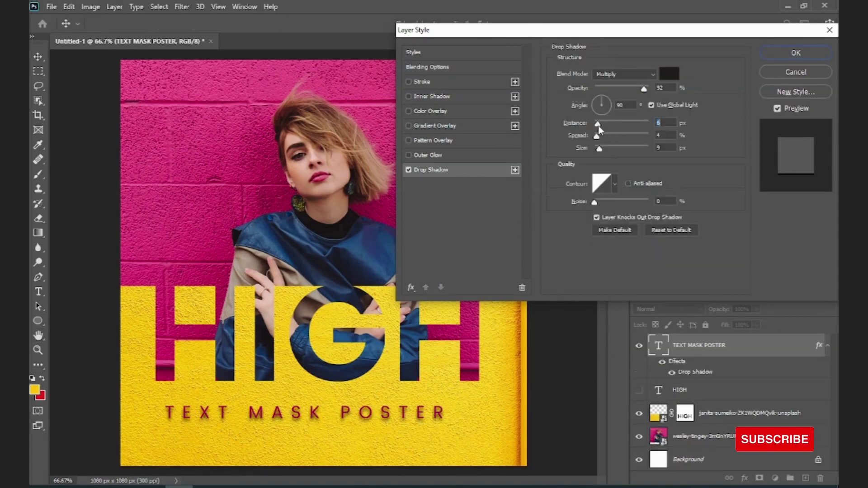
{"action": "left_click", "coordinate": [595, 202]}
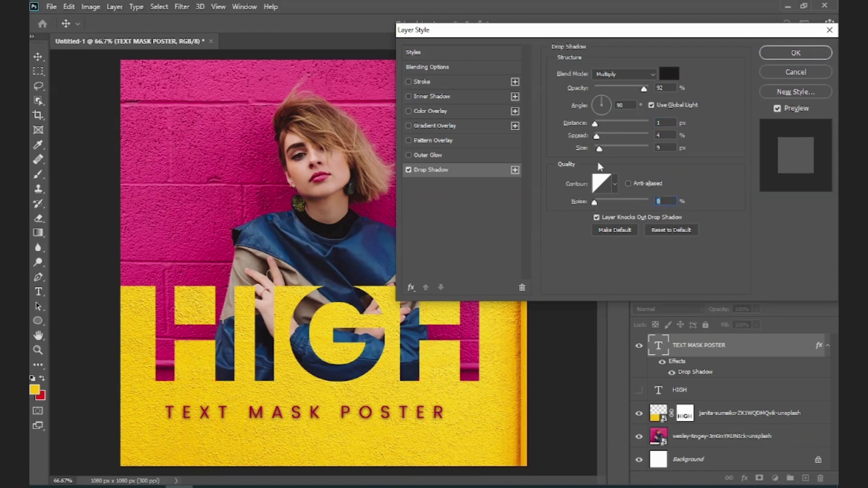
{"action": "left_click_drag", "start_coordinate": [599, 150], "coordinate": [598, 150]}
- Set the drop shadow colour to dark grey #5c5758
{"action": "left_click", "coordinate": [663, 73]}
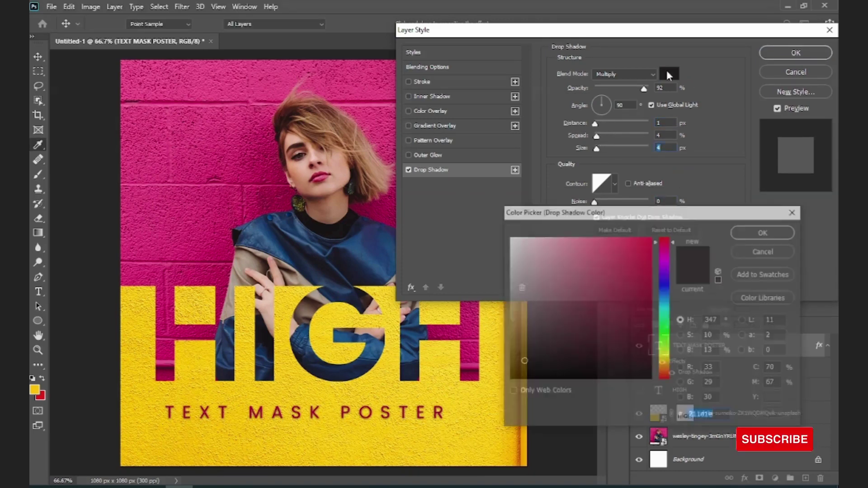
{"action": "left_click", "coordinate": [511, 237]}
{"action": "left_click_drag", "start_coordinate": [517, 249], "coordinate": [516, 329]}
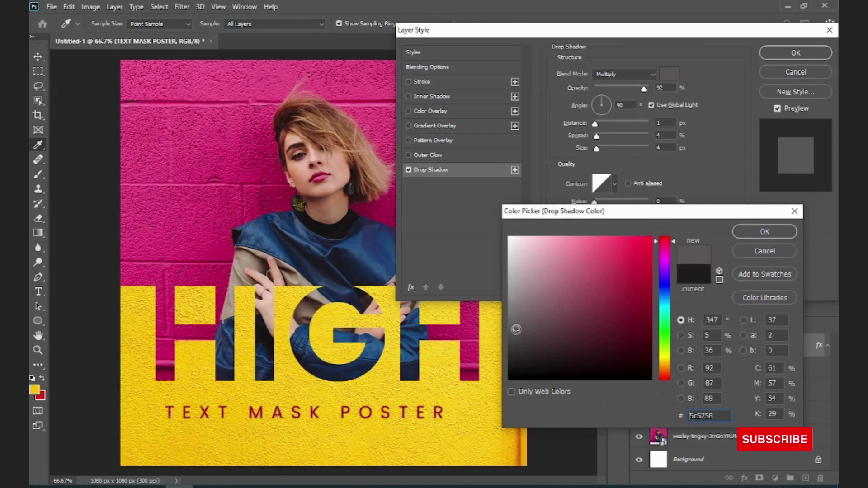
{"action": "left_click", "coordinate": [764, 236]}
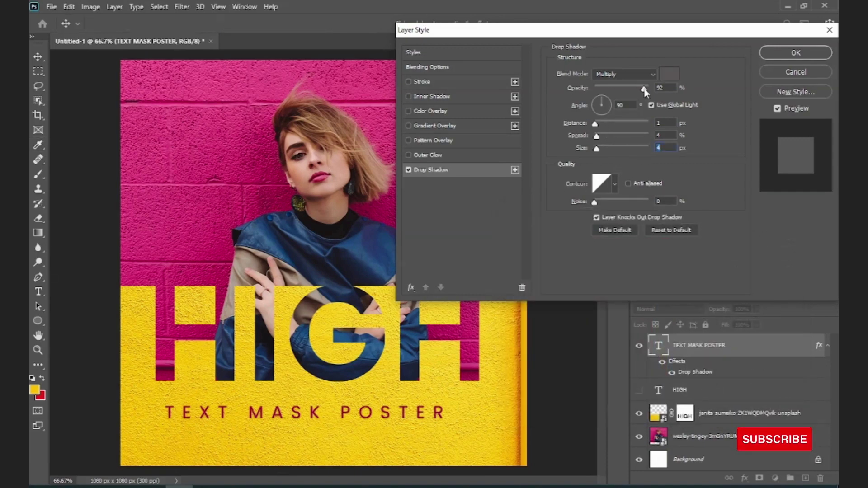
- Set the shadow distance to 0 px, apply it, and fit the finished poster on screen
{"action": "left_click_drag", "start_coordinate": [595, 125], "coordinate": [596, 124]}
{"action": "key", "text": "ctrl+plus"}
{"action": "key", "text": "ctrl+plus"}
{"action": "scroll", "coordinate": [298, 379], "scroll_direction": "down", "scroll_amount": 2}
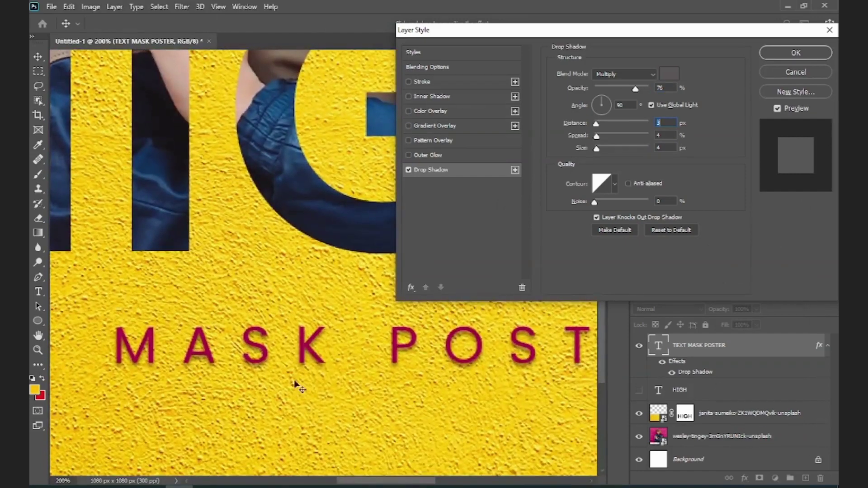
{"action": "key", "text": "ctrl+minus"}
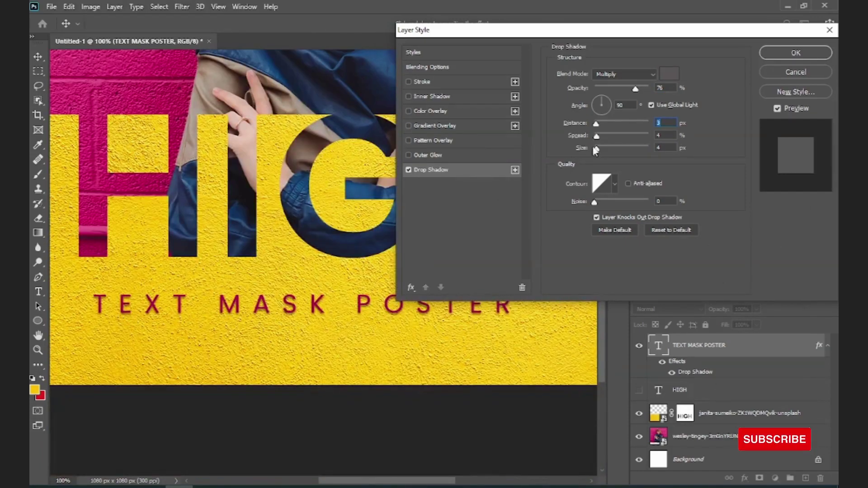
{"action": "left_click_drag", "start_coordinate": [597, 125], "coordinate": [600, 138]}
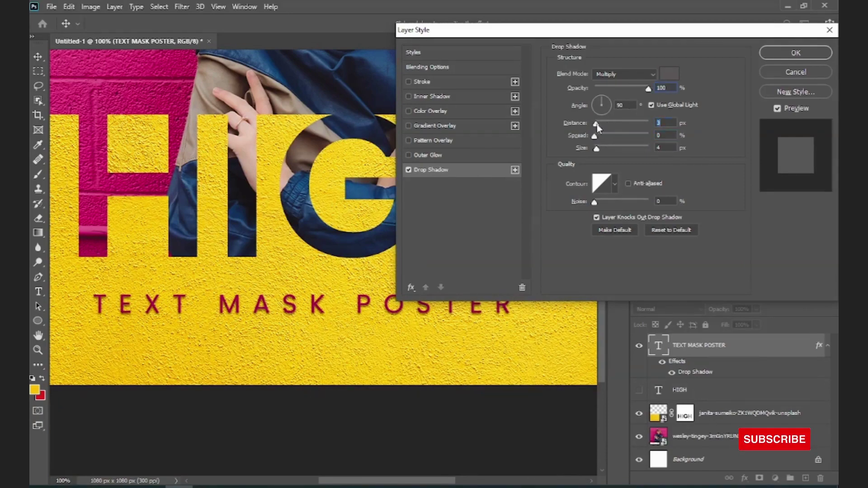
{"action": "left_click", "coordinate": [796, 52]}
{"action": "left_click", "coordinate": [413, 441]}
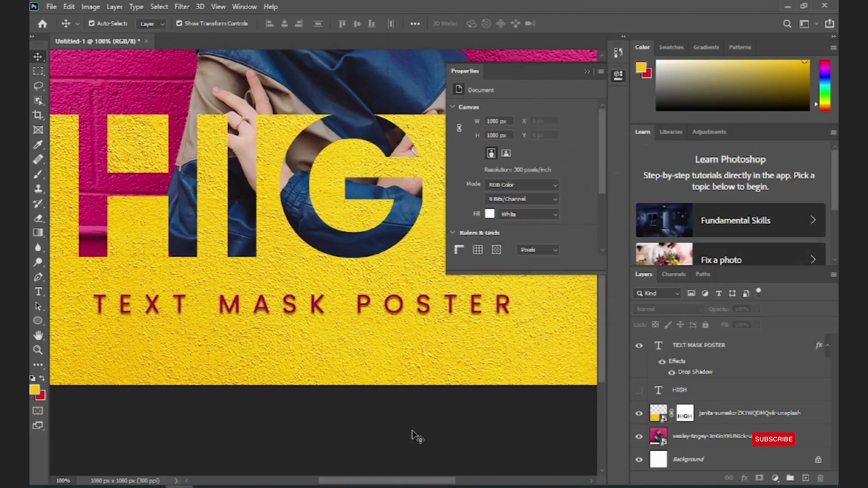
{"action": "key", "text": "ctrl+0"}
{"action": "left_click", "coordinate": [586, 73]}
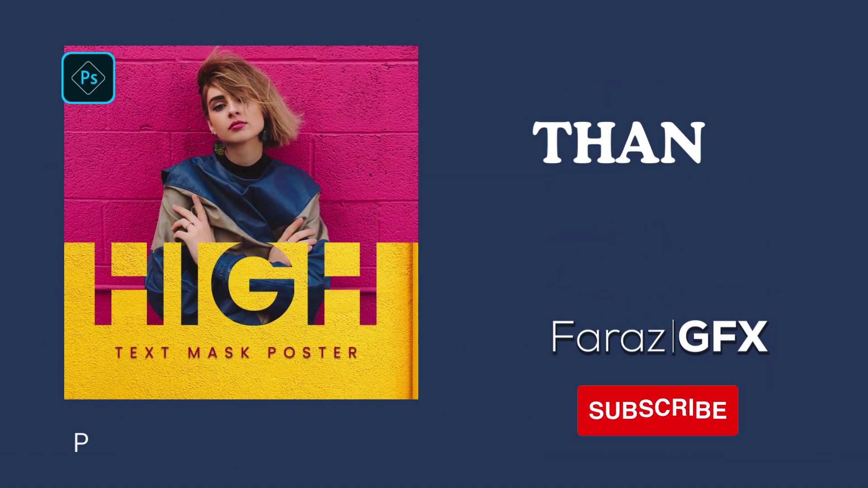